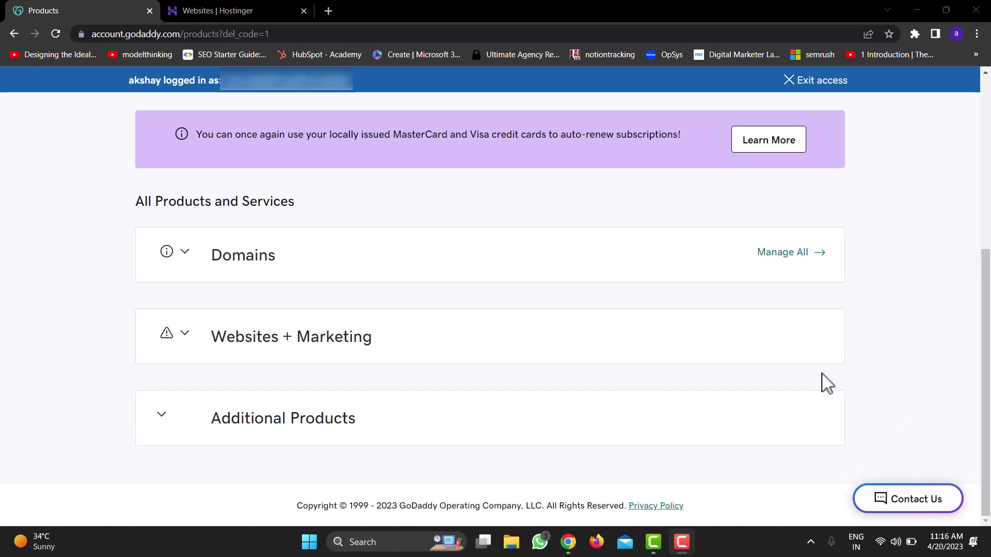
- In Hostinger, start a new Business website and skip ahead to an empty site
left_click(260, 34)
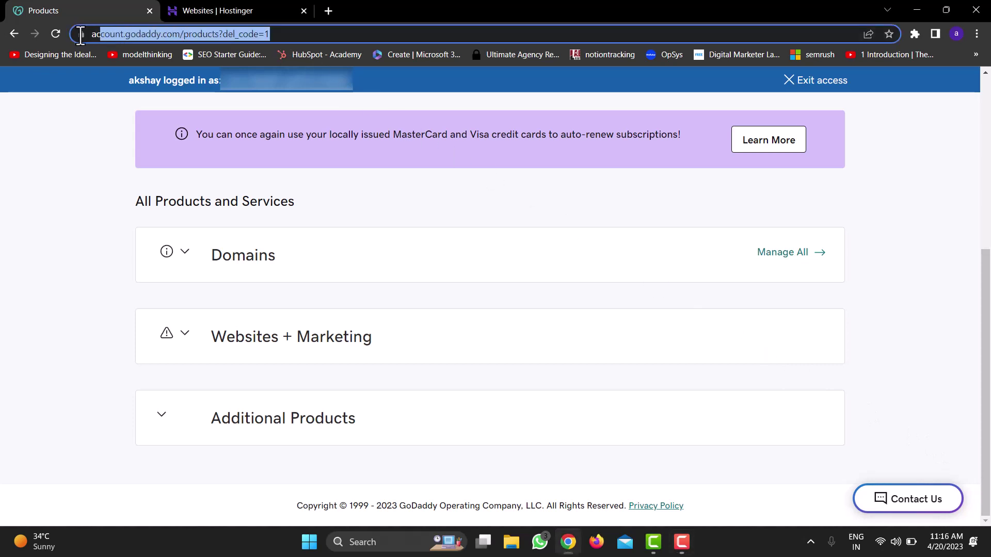
left_click(78, 155)
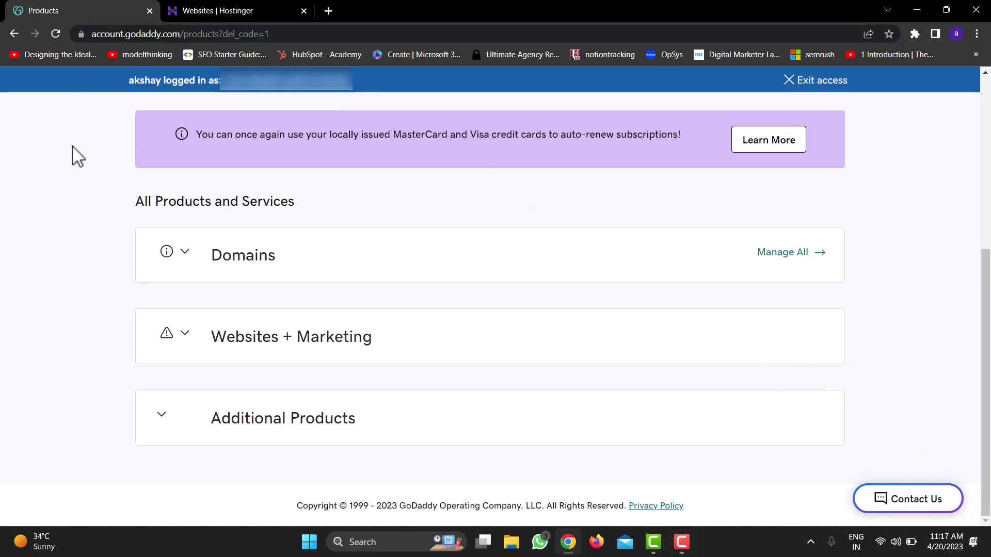
left_click(212, 10)
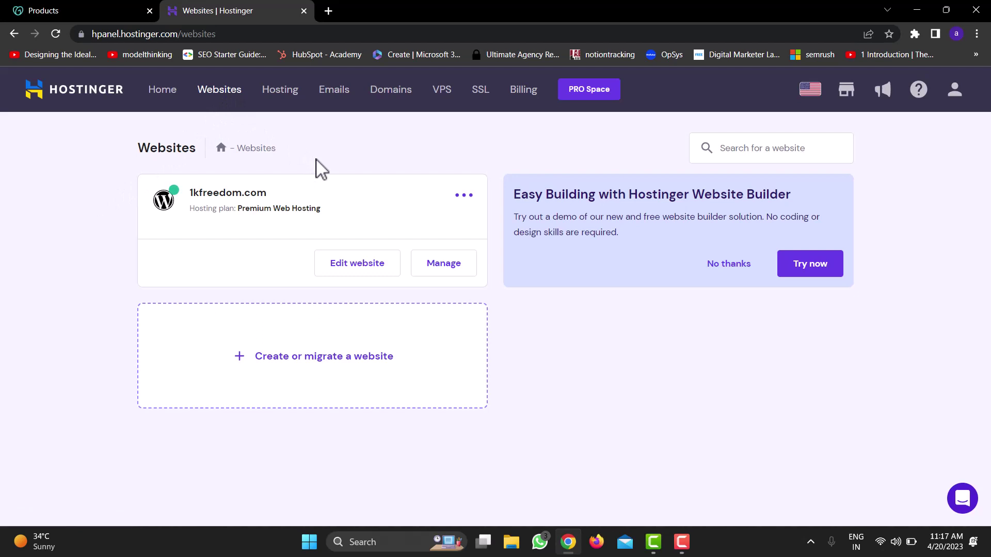
left_click(327, 370)
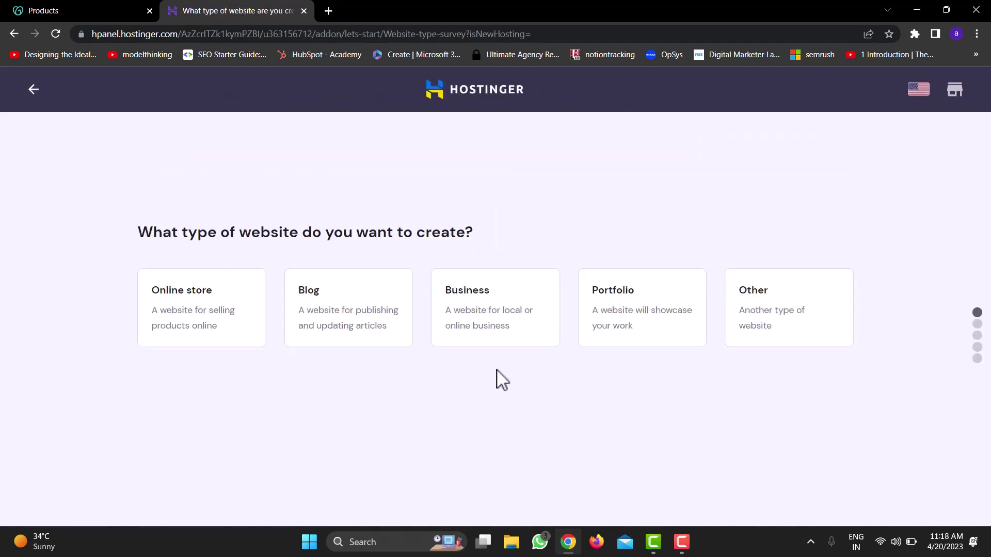
left_click(496, 318)
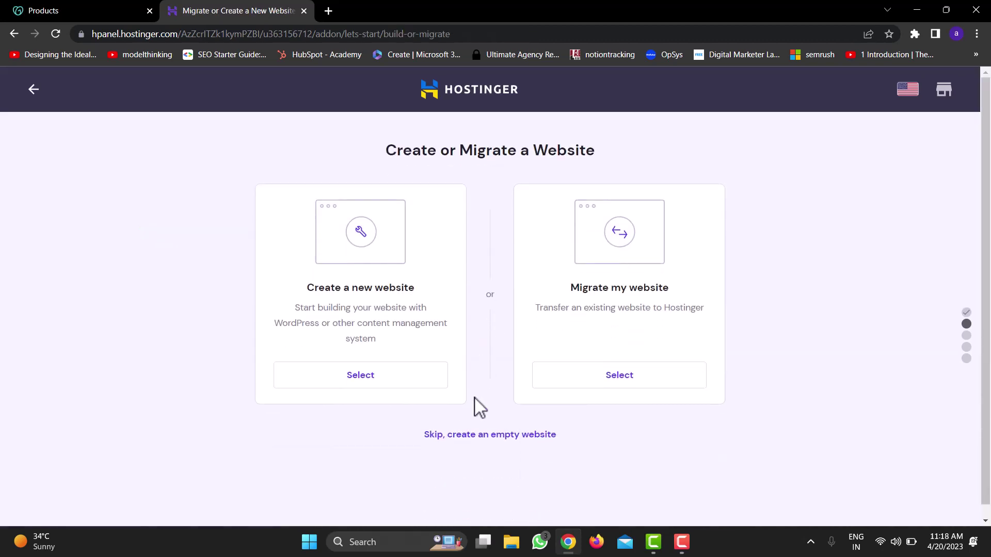
left_click(477, 437)
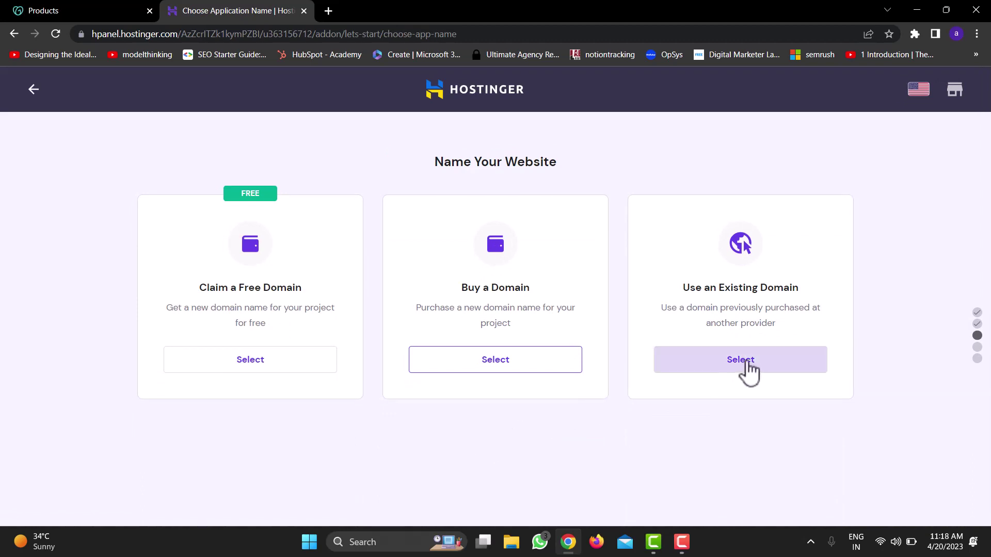
- Use the existing domain learningisfun.in for the new site and continue
left_click(748, 372)
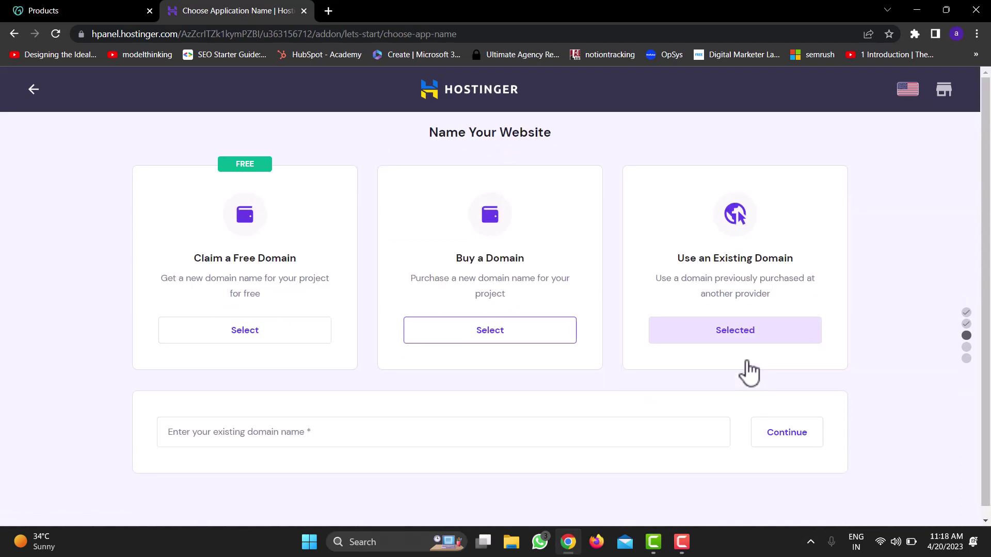
left_click(327, 436)
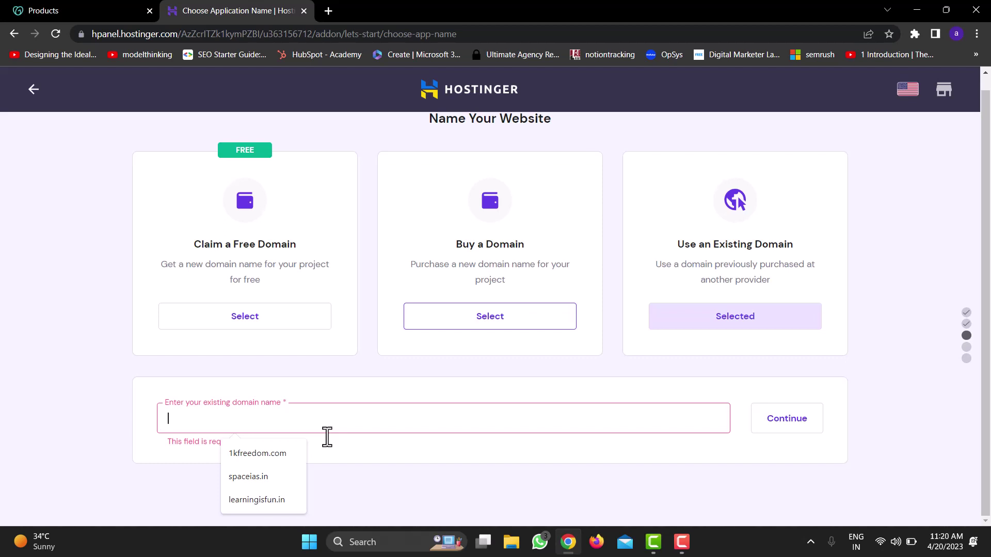
type("1learningisfun.in")
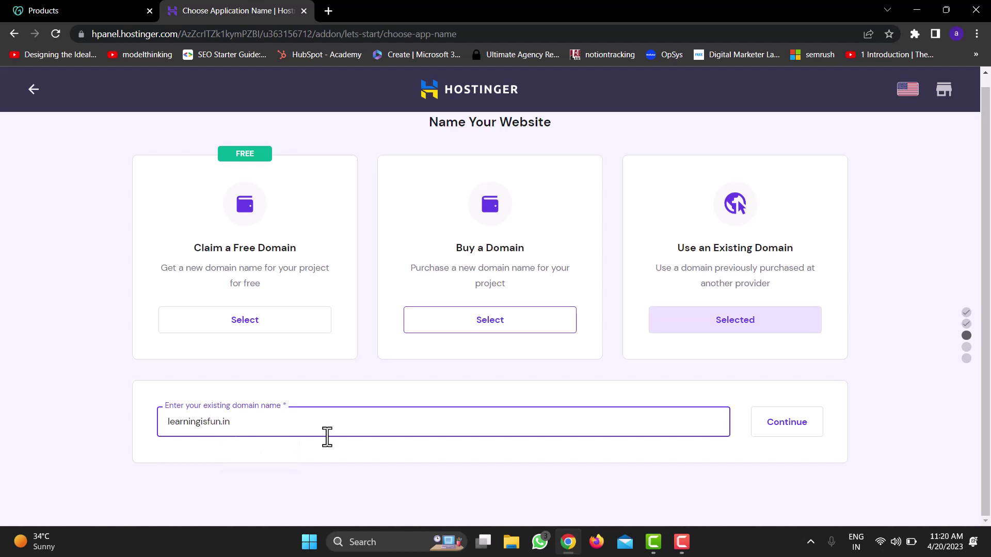
left_click(797, 435)
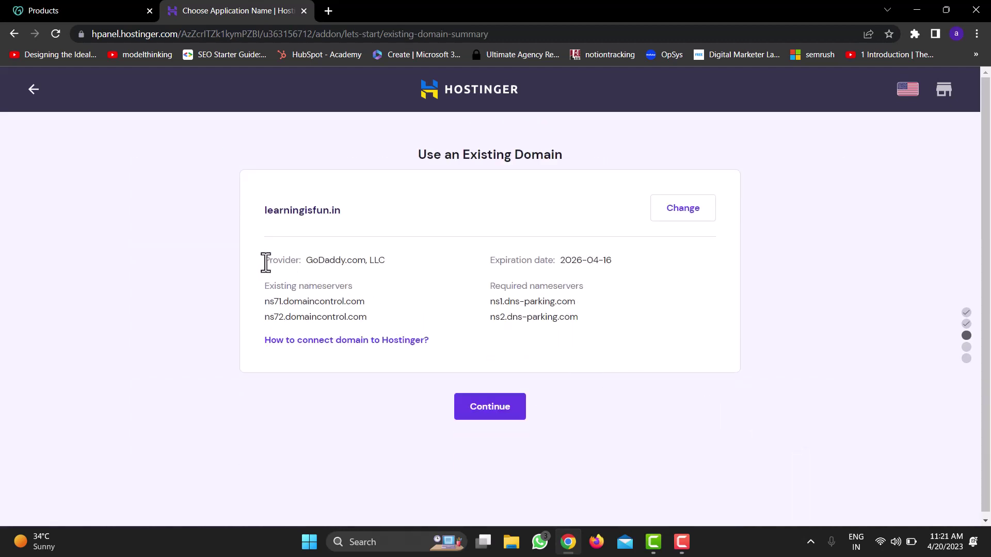
- Review the domain provider, current nameservers and required nameservers in the summary
left_click_drag(266, 262, 395, 267)
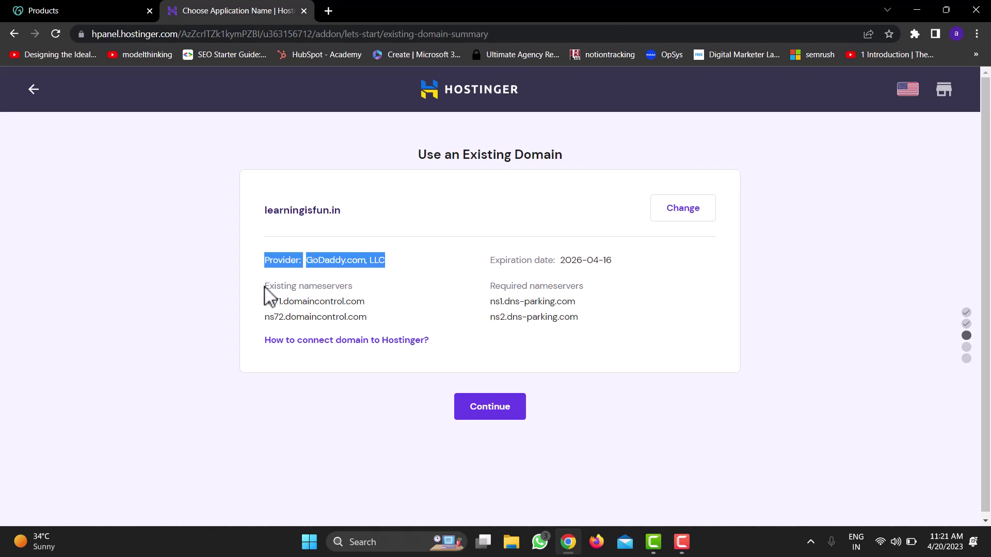
left_click_drag(264, 287, 361, 288)
left_click(361, 287)
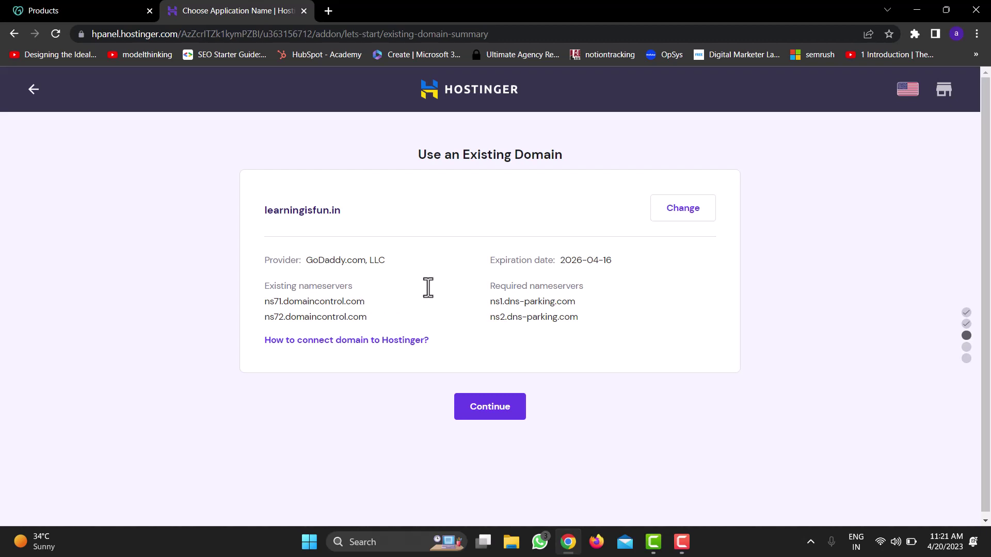
left_click_drag(491, 288, 607, 301)
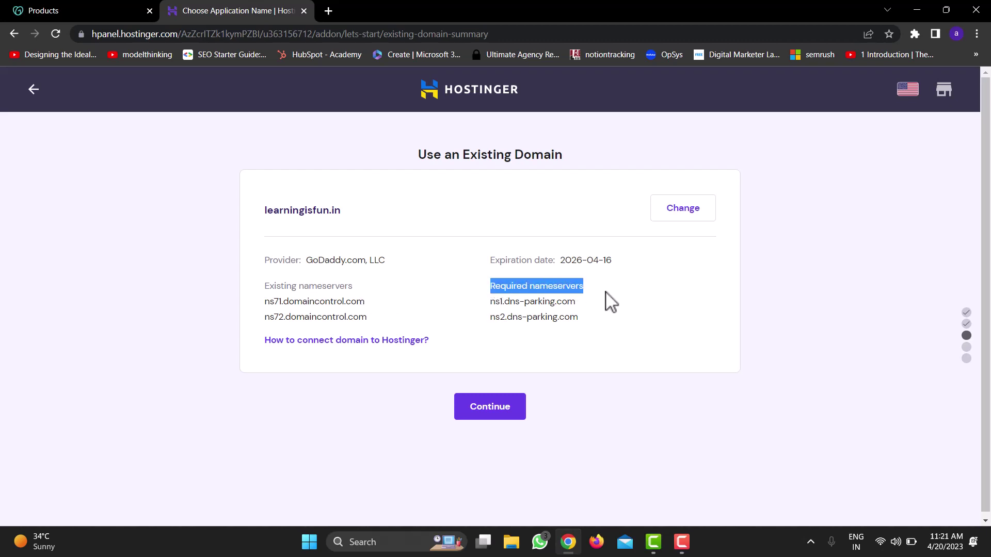
left_click(496, 305)
left_click_drag(491, 299, 601, 320)
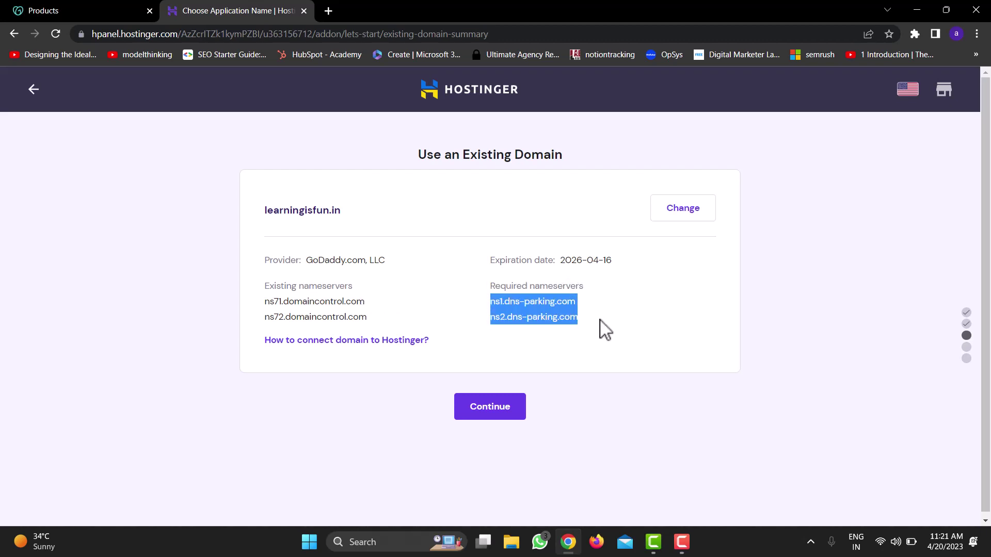
left_click(600, 320)
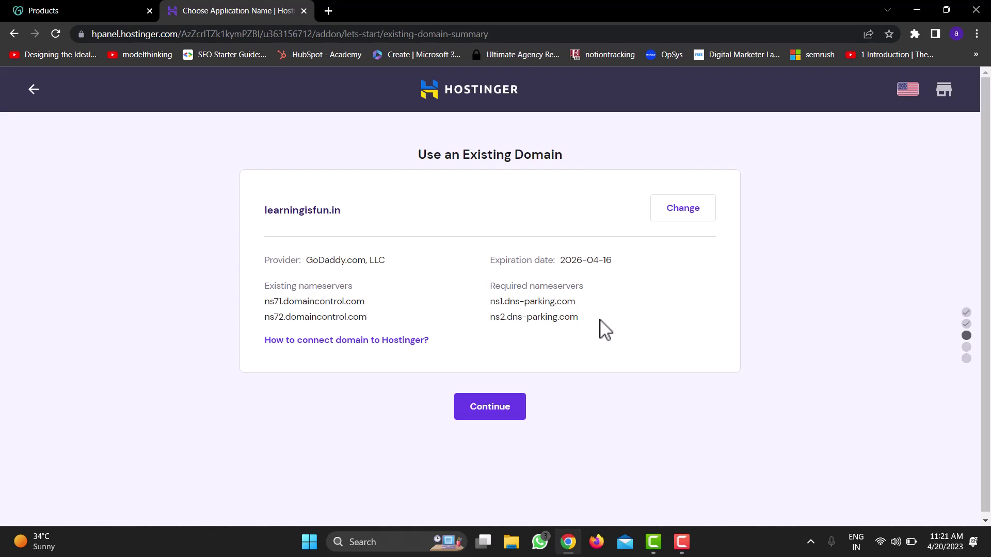
- Copy the first required nameserver, ns1.dns-parking.com
left_click_drag(491, 301, 575, 301)
right_click(575, 302)
left_click(613, 317)
- Back in GoDaddy, open DNS settings for learningisfun.in and find its Nameservers section
left_click(36, 3)
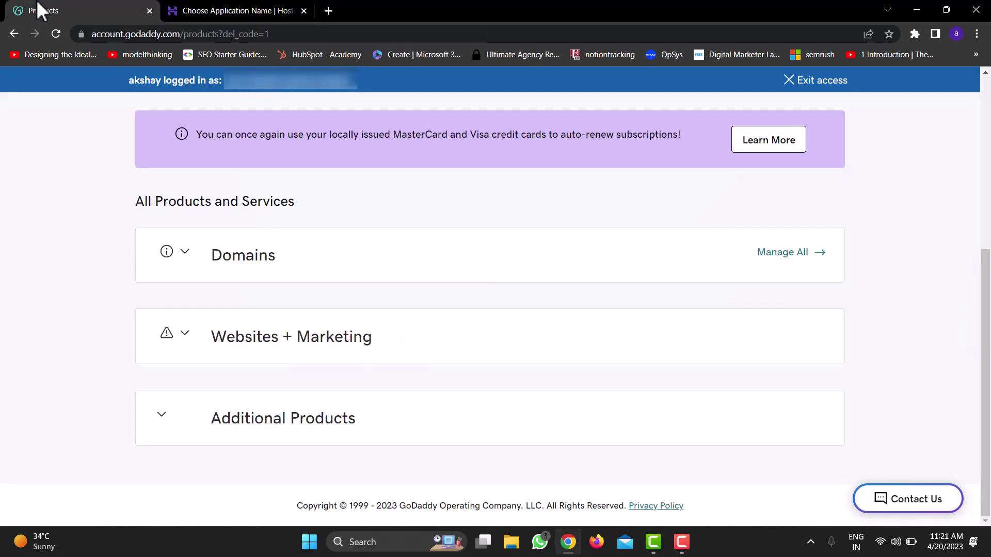
left_click(189, 261)
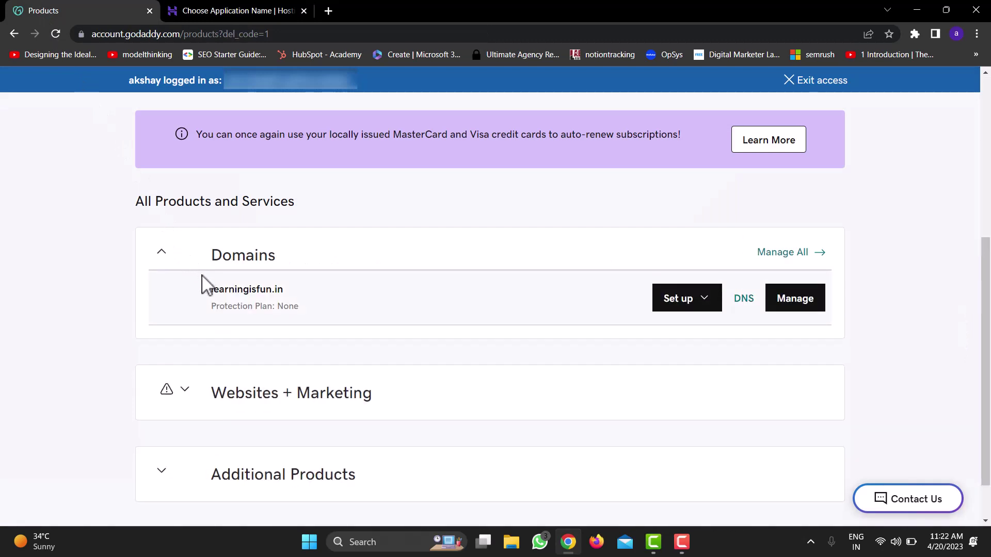
left_click_drag(207, 289, 300, 300)
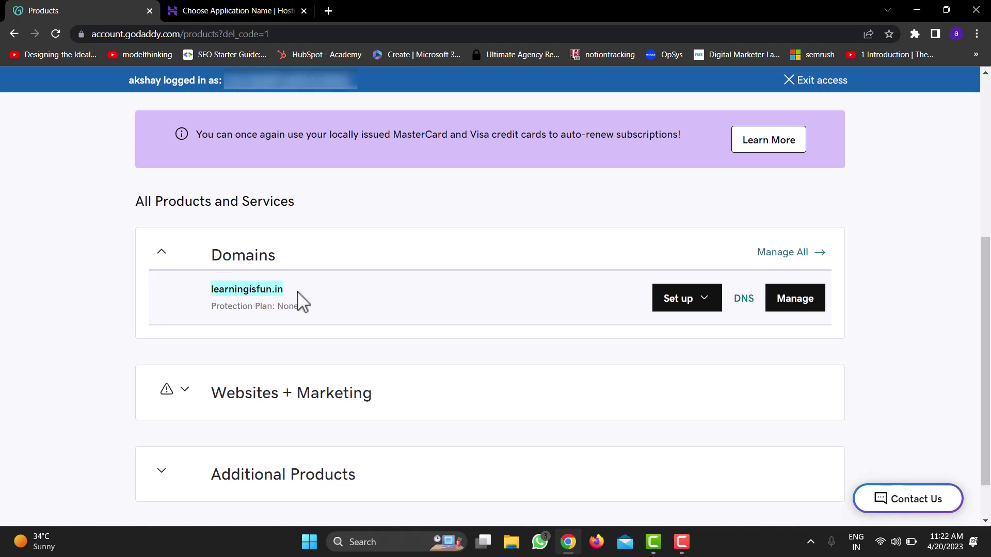
left_click(749, 310)
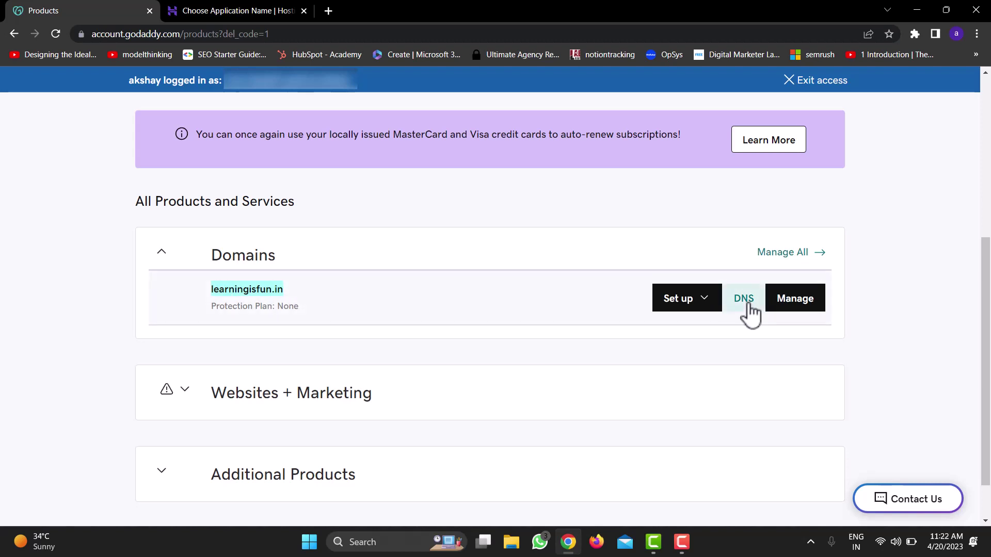
left_click(749, 310)
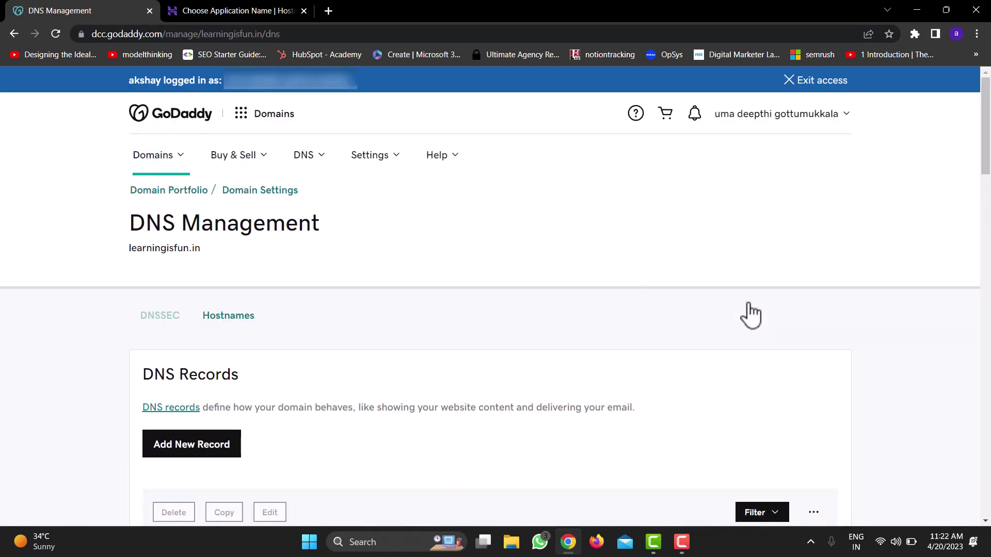
scroll(749, 314, "down", 5)
scroll(750, 313, "down", 3)
scroll(750, 314, "down", 4)
scroll(750, 314, "down", 1)
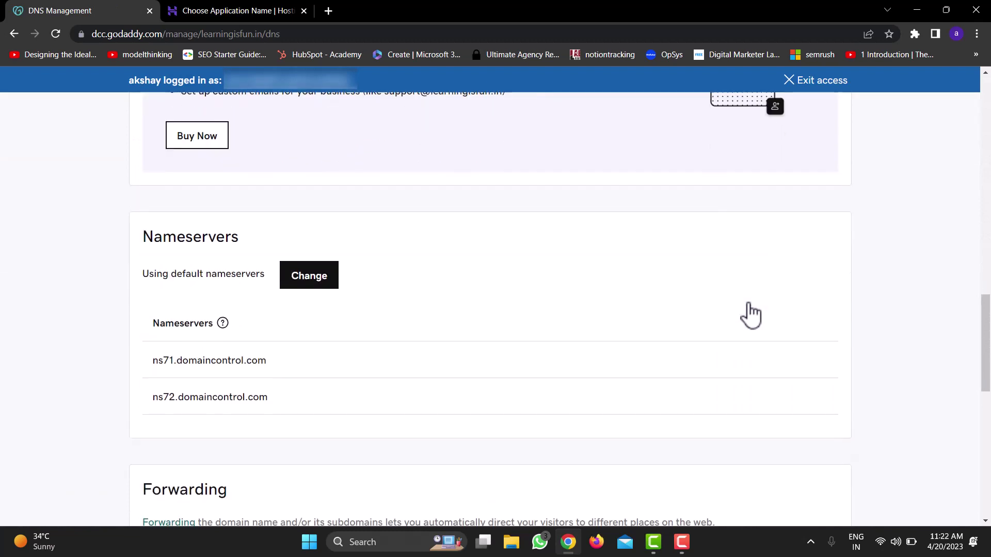
mouse_move(140, 237)
left_mouse_down()
mouse_move(238, 238)
mouse_move(244, 248)
left_mouse_up()
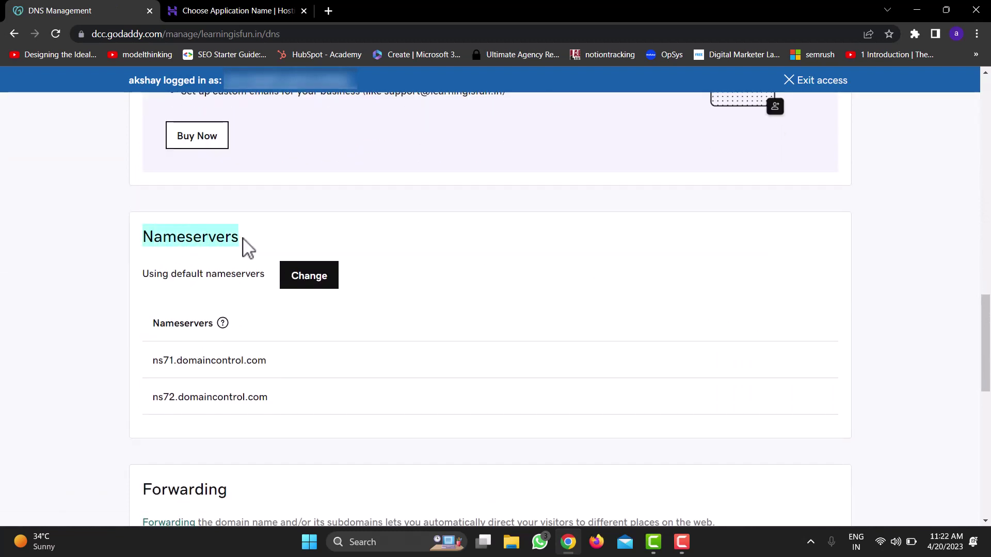
- Switch to custom nameservers and paste ns1.dns-parking.com as Nameserver 1
left_click(310, 285)
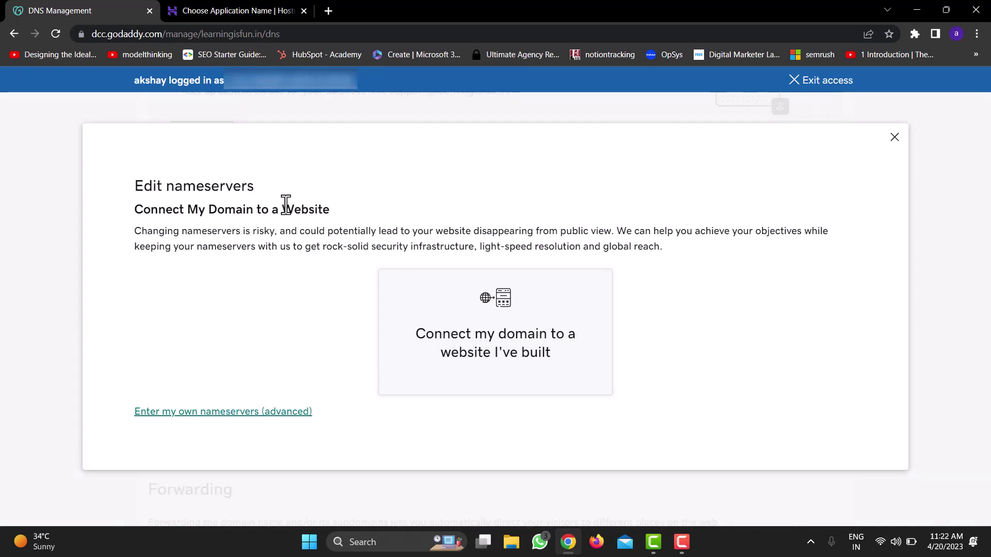
left_click_drag(142, 187, 339, 221)
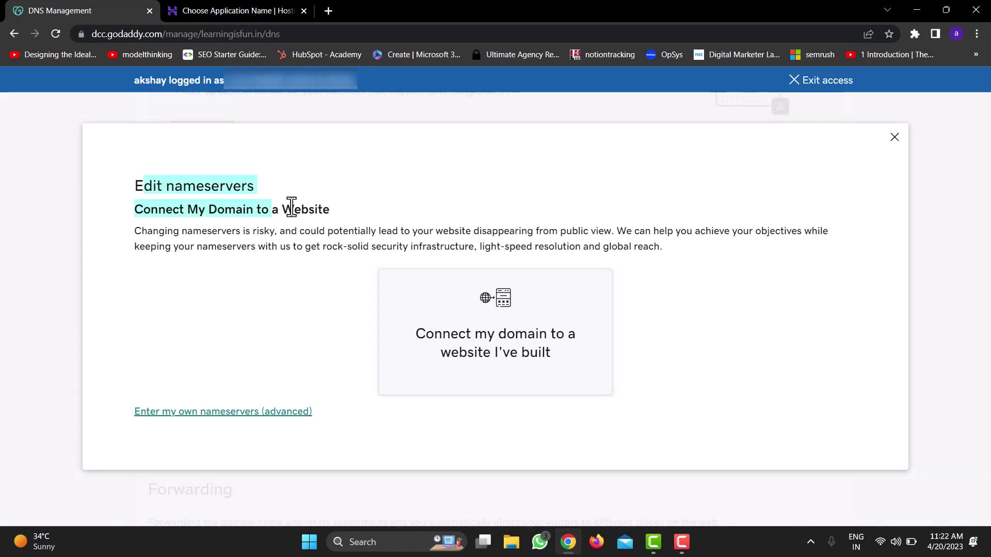
left_click(206, 413)
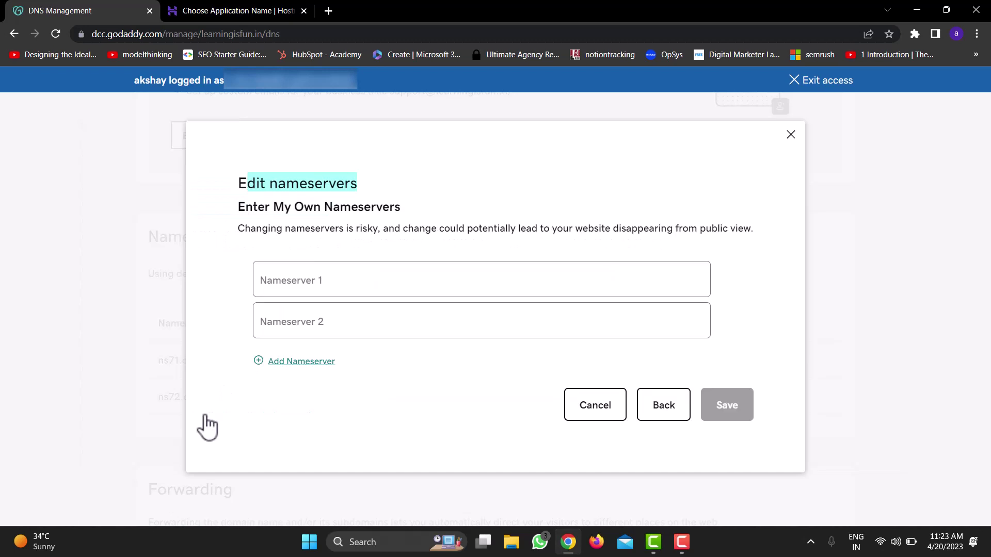
left_click(291, 282)
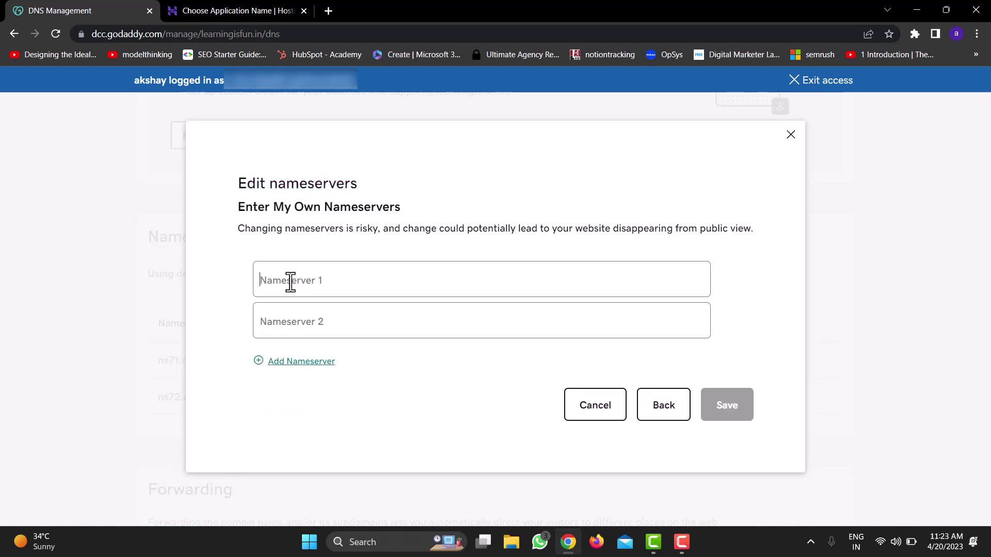
right_click(291, 282)
left_click(324, 161)
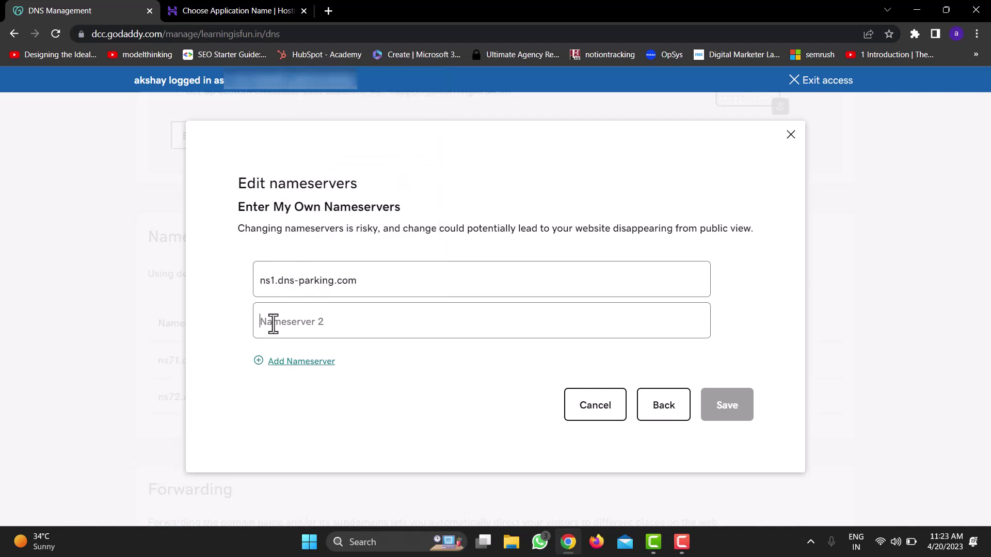
- Copy ns2.dns-parking.com from Hostinger and paste it as Nameserver 2
left_click(239, 12)
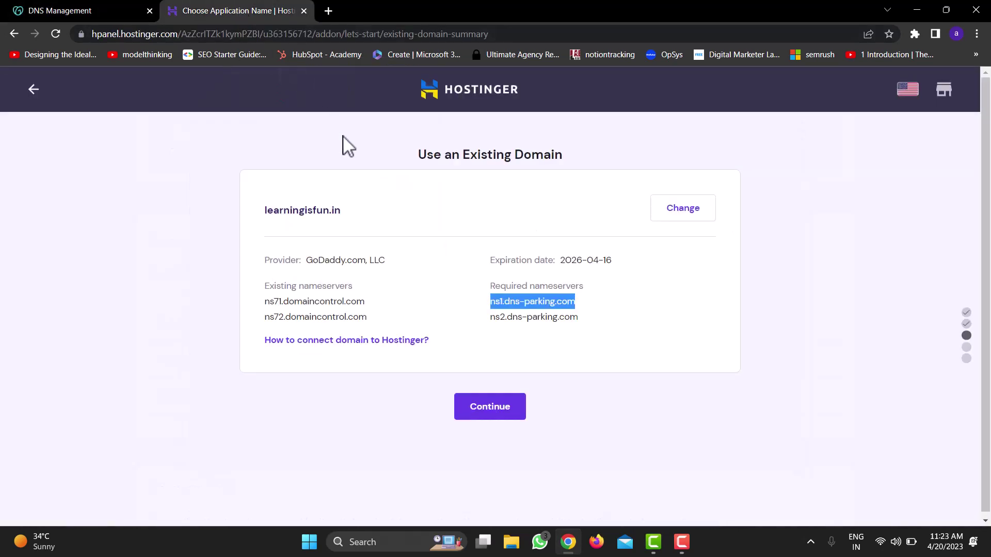
left_click_drag(490, 316, 571, 317)
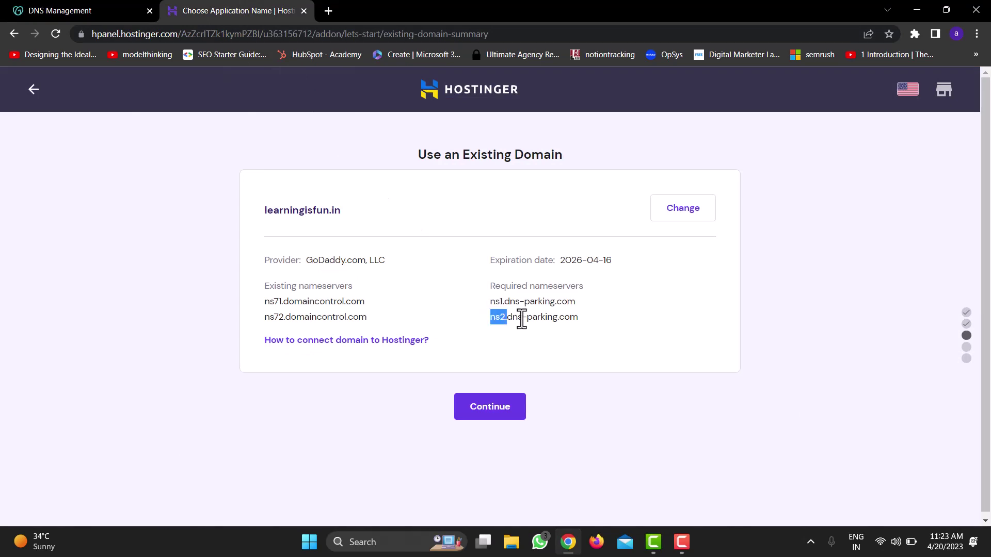
right_click(571, 318)
left_click(597, 326)
left_click(91, 12)
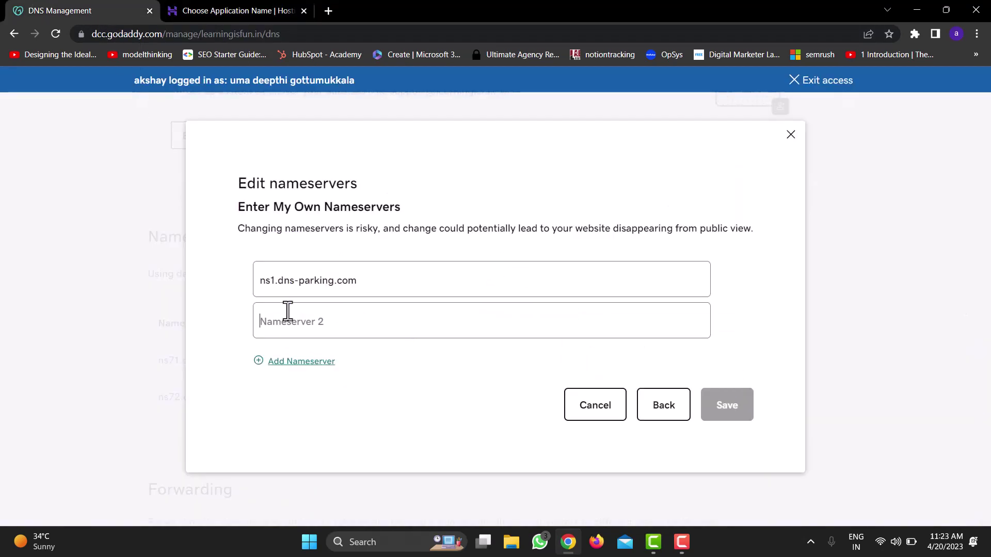
right_click(294, 322)
left_click(332, 199)
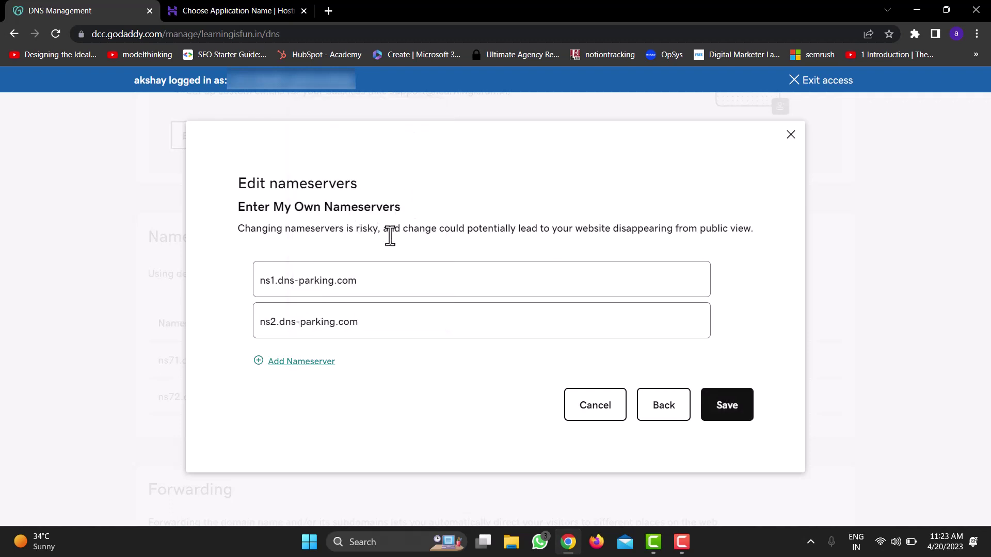
- Save both dns-parking nameservers, then consent to and confirm the nameserver update
left_click(736, 409)
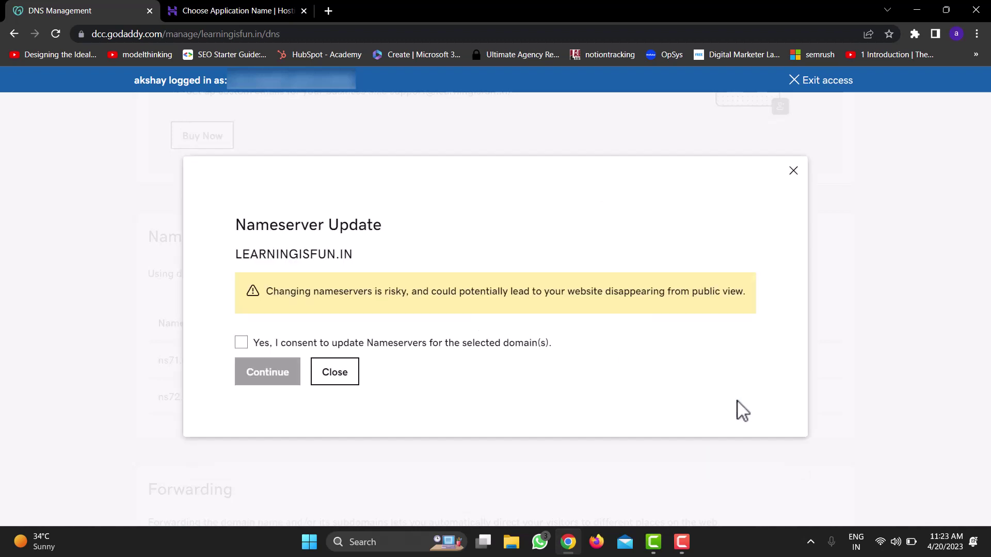
left_click_drag(324, 292, 435, 293)
left_click(241, 343)
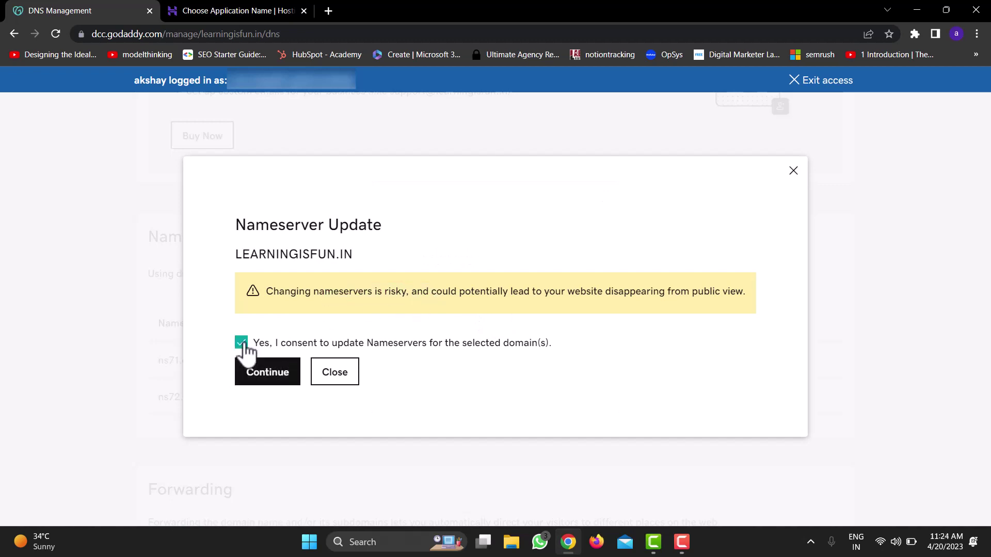
left_click_drag(258, 345, 401, 350)
left_click(255, 377)
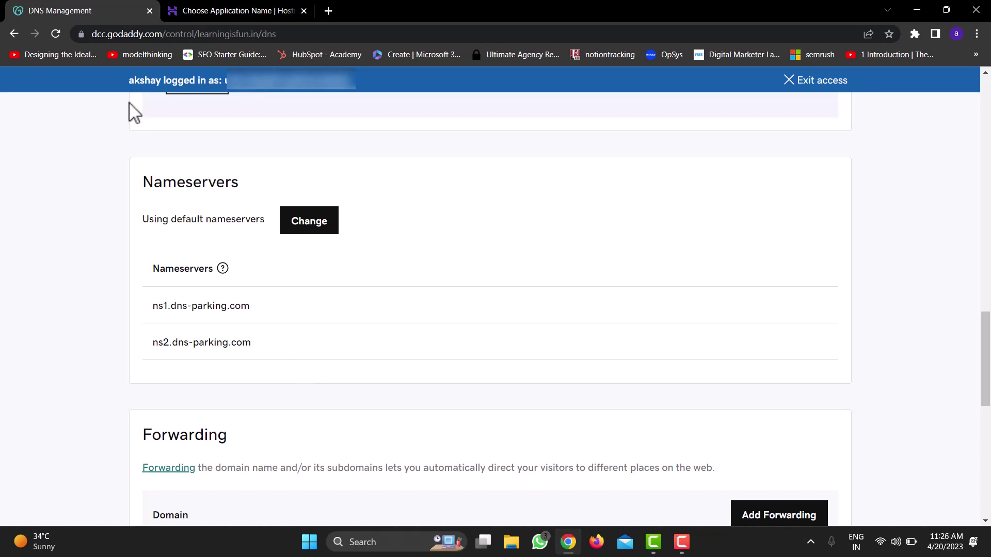
- Close GoDaddy's DNS Management tab to return to Hostinger's domain summary
left_click(150, 11)
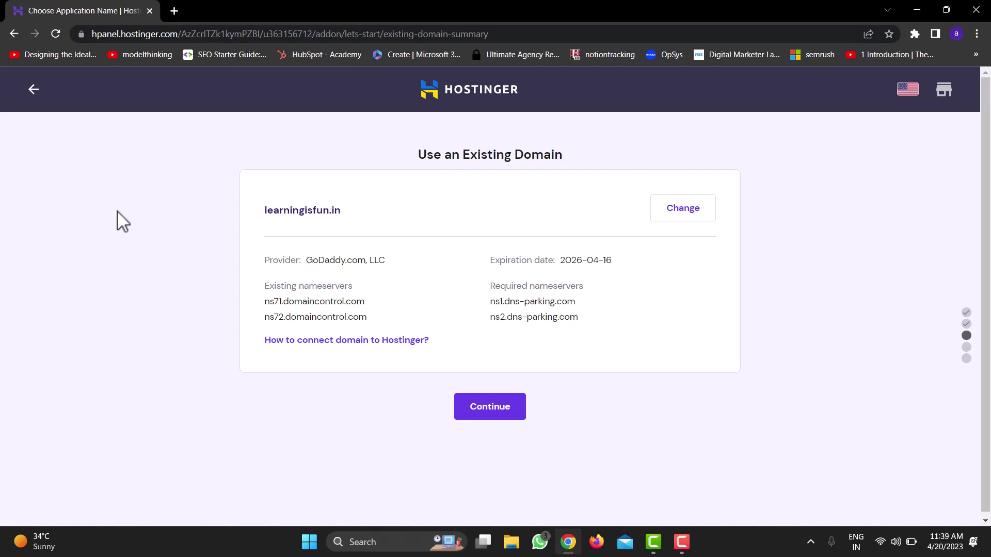
- Continue past the learningisfun.in summary and open its hosting dashboard via Manage Site
left_click(474, 412)
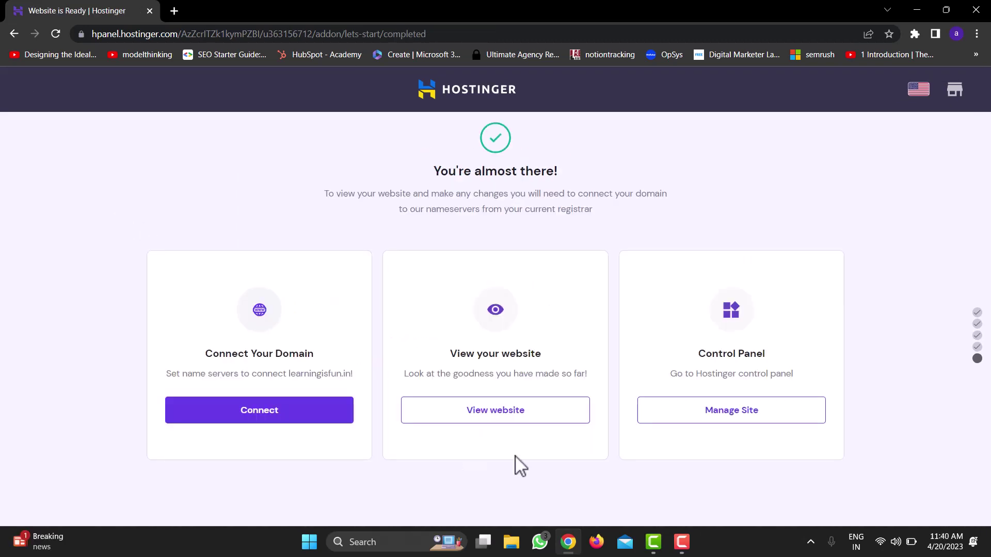
left_click(755, 417)
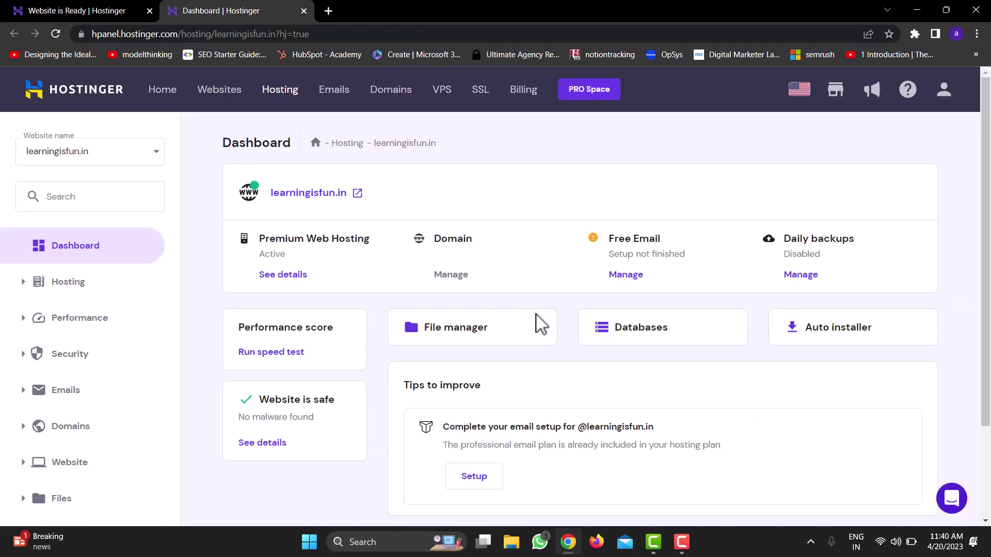